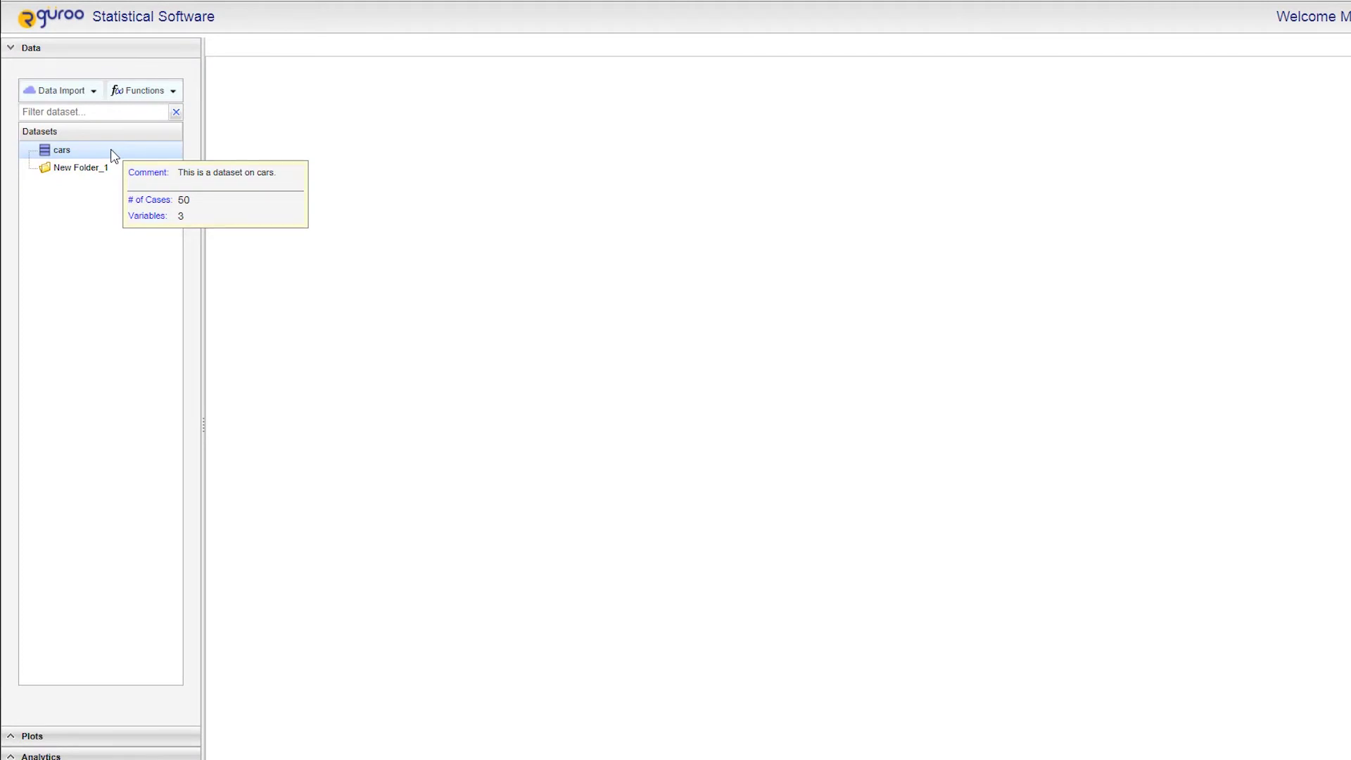
Bring up the context menu for New Folder_1 in the Datasets tree.
{"action": "right_click", "coordinate": [105, 171]}
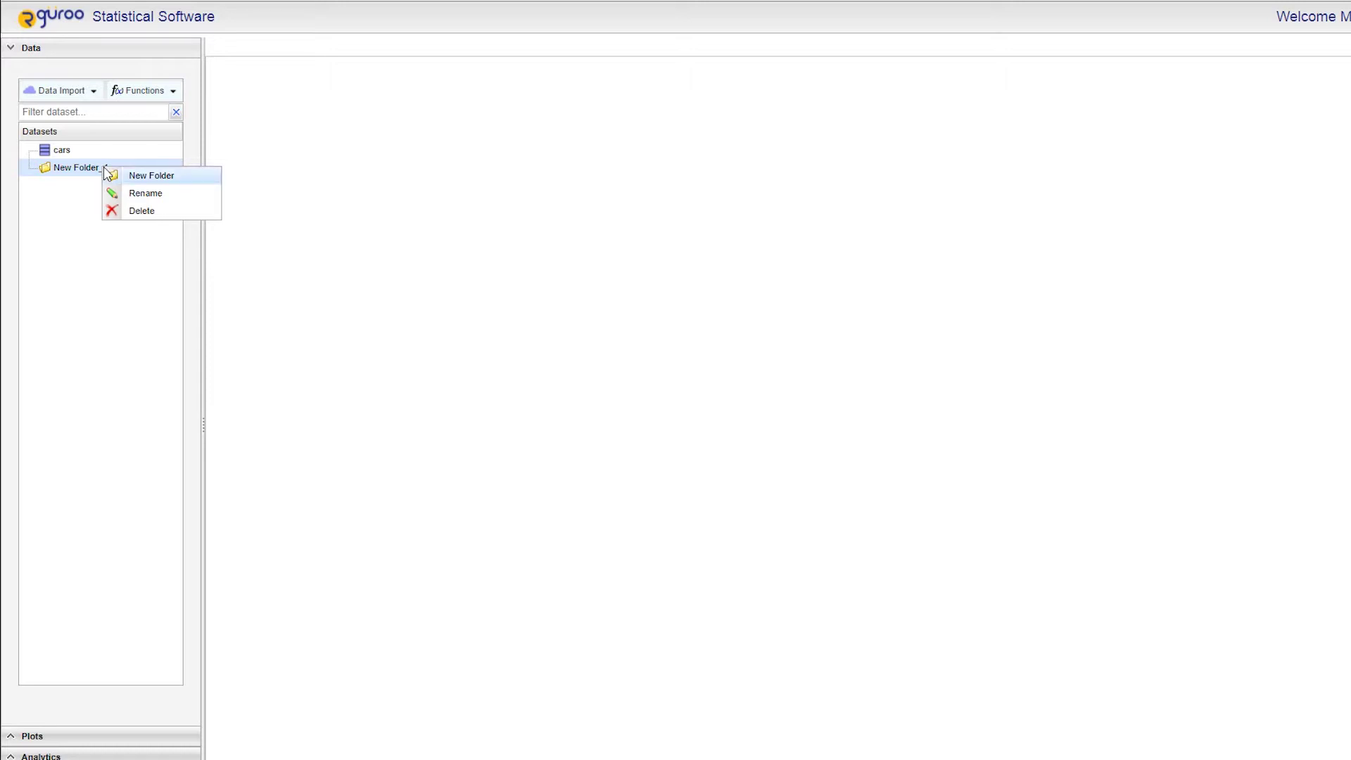
{"action": "left_click", "coordinate": [107, 173]}
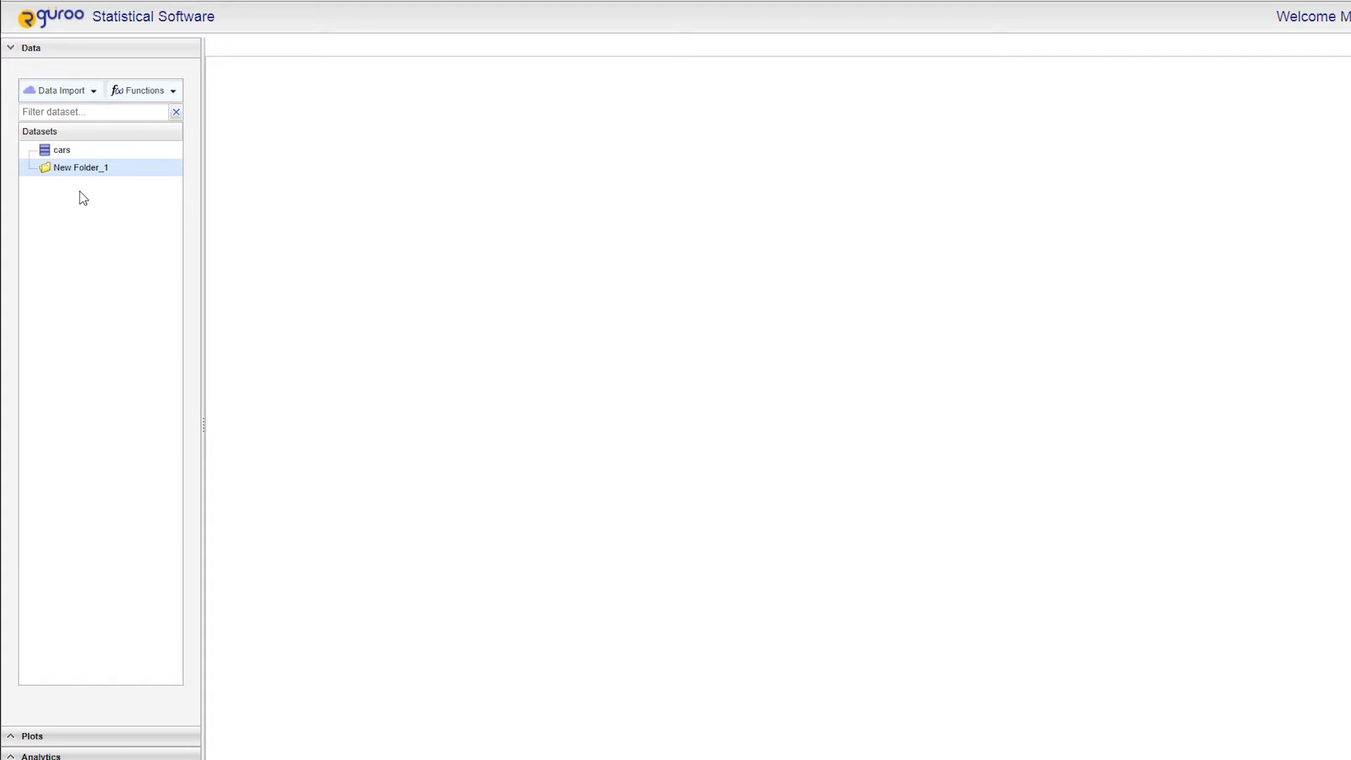
Add New Folder_2 and New Folder_3 at the root of the datasets tree.
{"action": "right_click", "coordinate": [82, 198]}
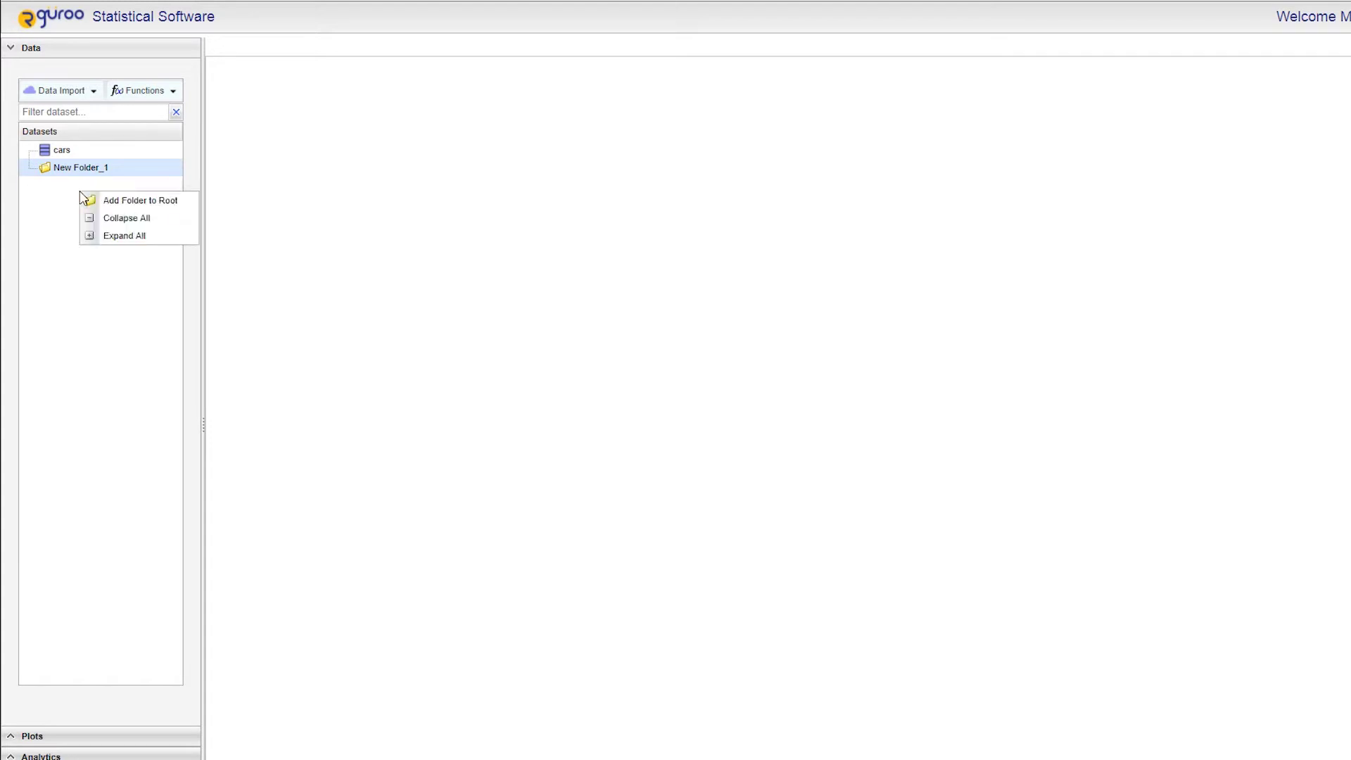
{"action": "left_click", "coordinate": [134, 208]}
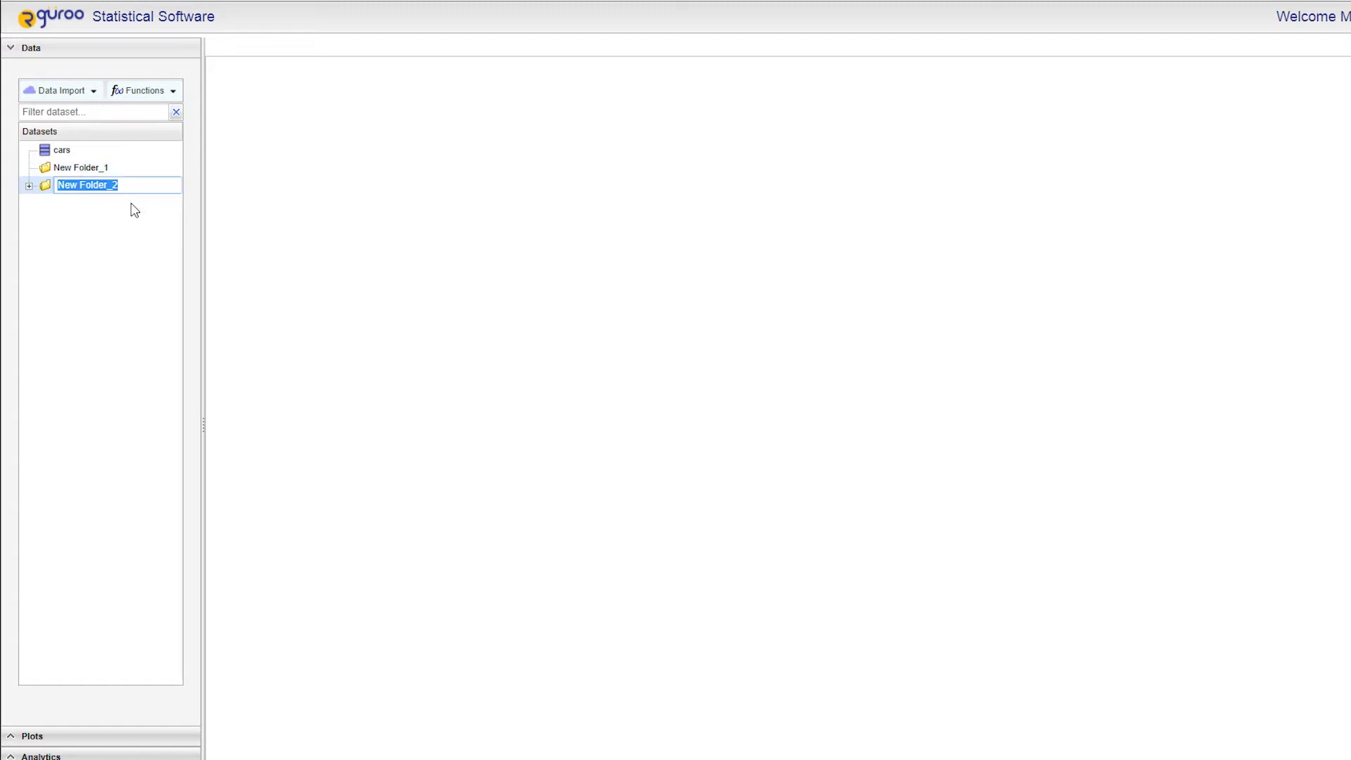
{"action": "left_click", "coordinate": [71, 93]}
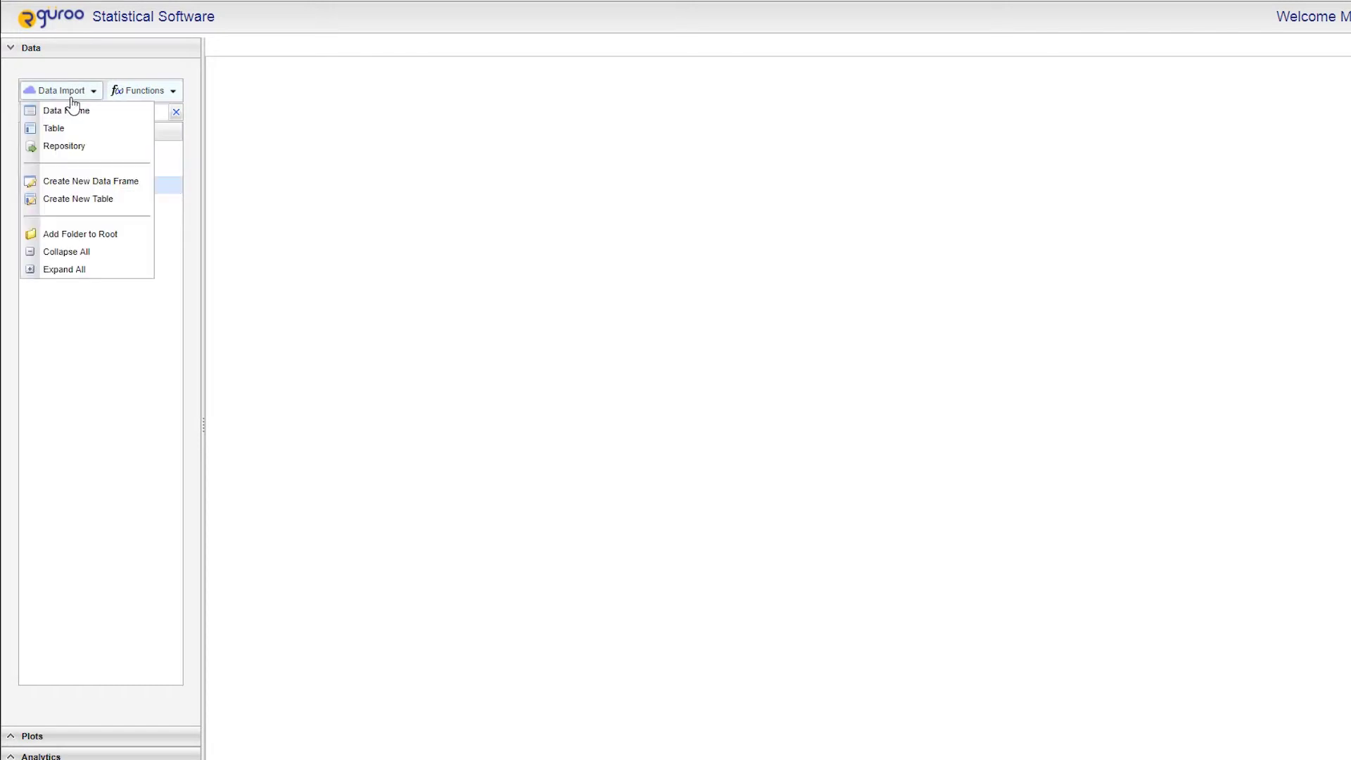
{"action": "left_click", "coordinate": [101, 236]}
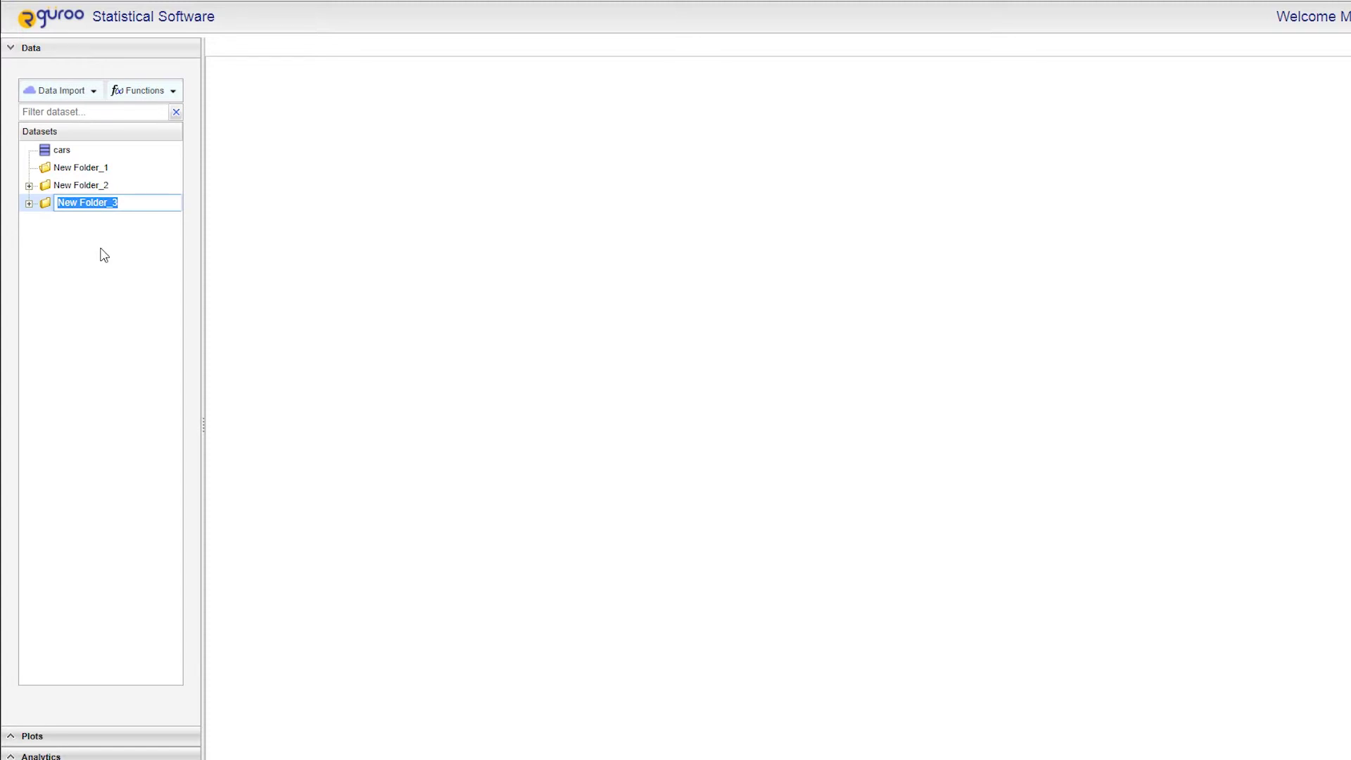
Confirm the default folder name New Folder_3.
{"action": "key", "text": "Return"}
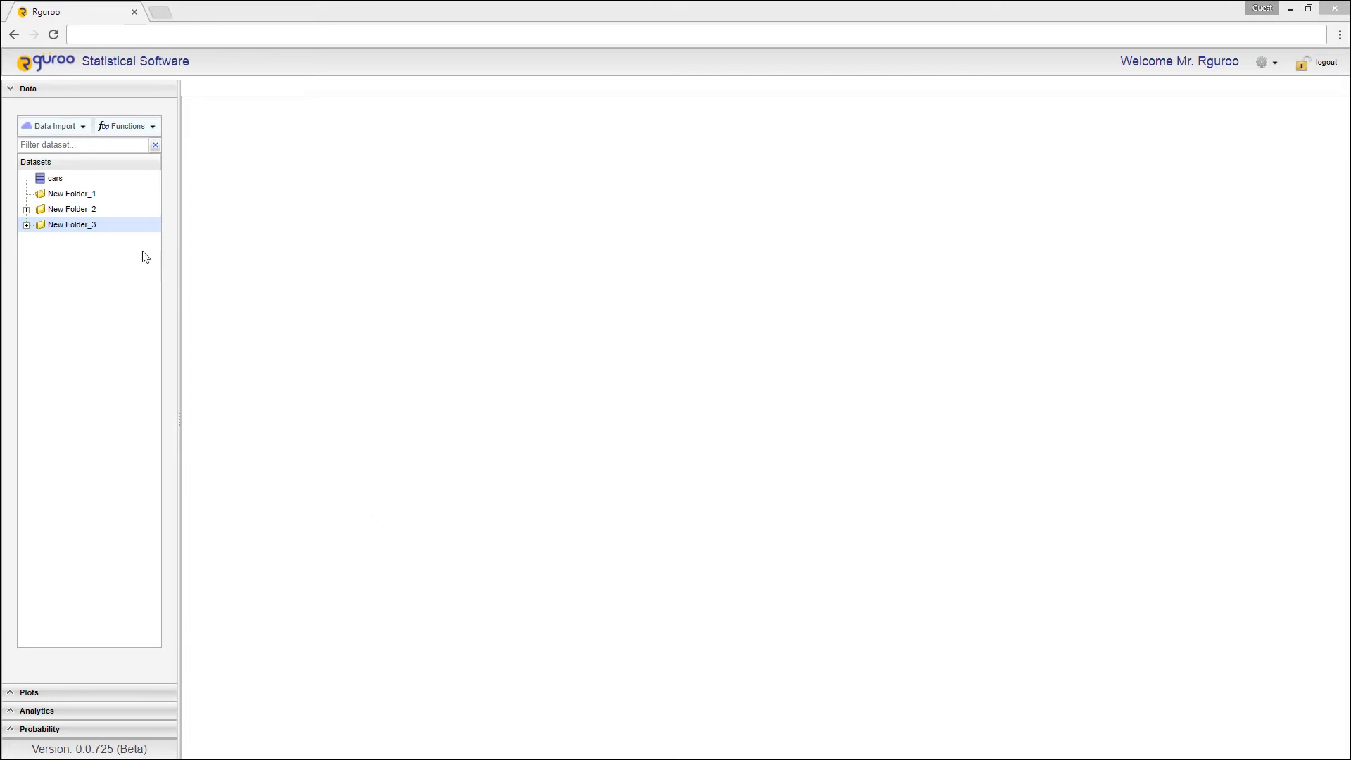
Bring up the cars dataset's action list with View, Edit, Summary, Rename and Delete.
{"action": "right_click", "coordinate": [81, 181]}
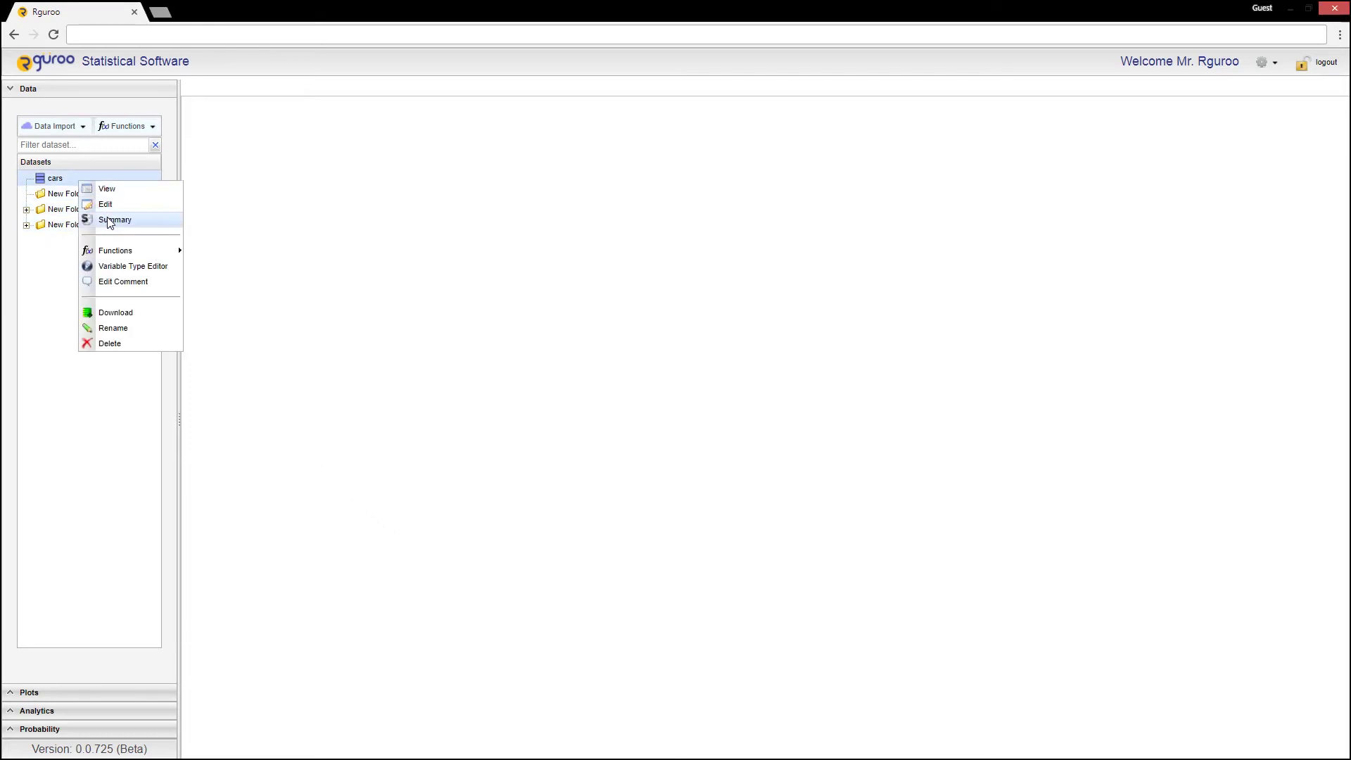
Display the cars summary table with statistics for X, speed and dist.
{"action": "left_click", "coordinate": [108, 221]}
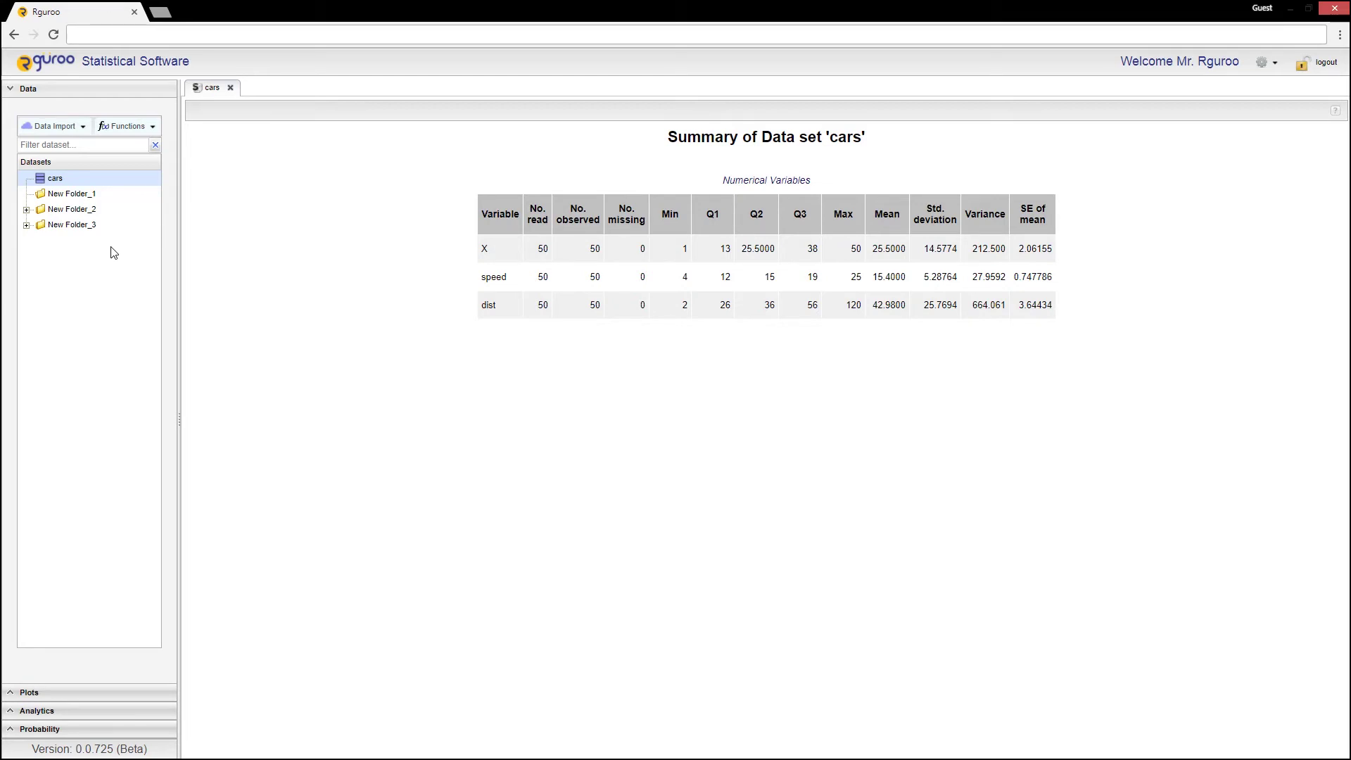
{"action": "right_click", "coordinate": [92, 182]}
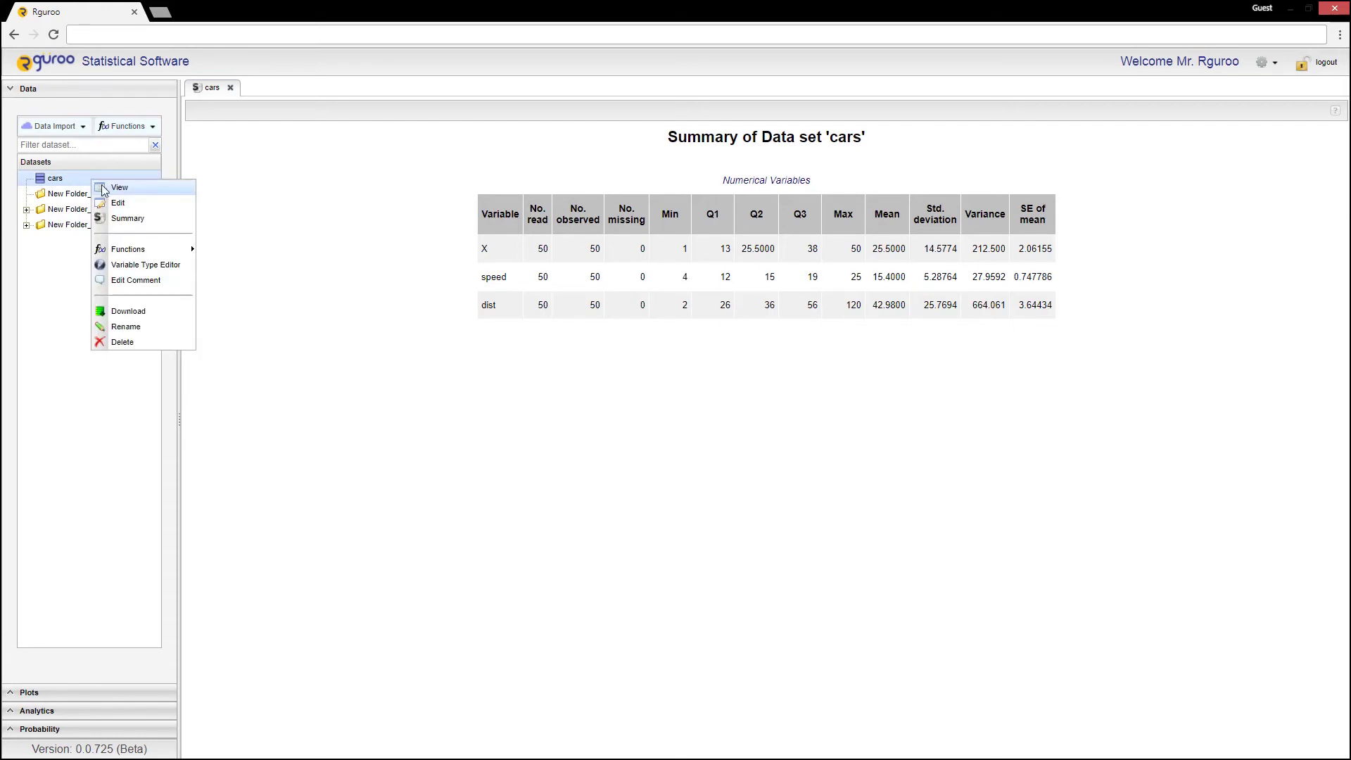
{"action": "left_click", "coordinate": [135, 265]}
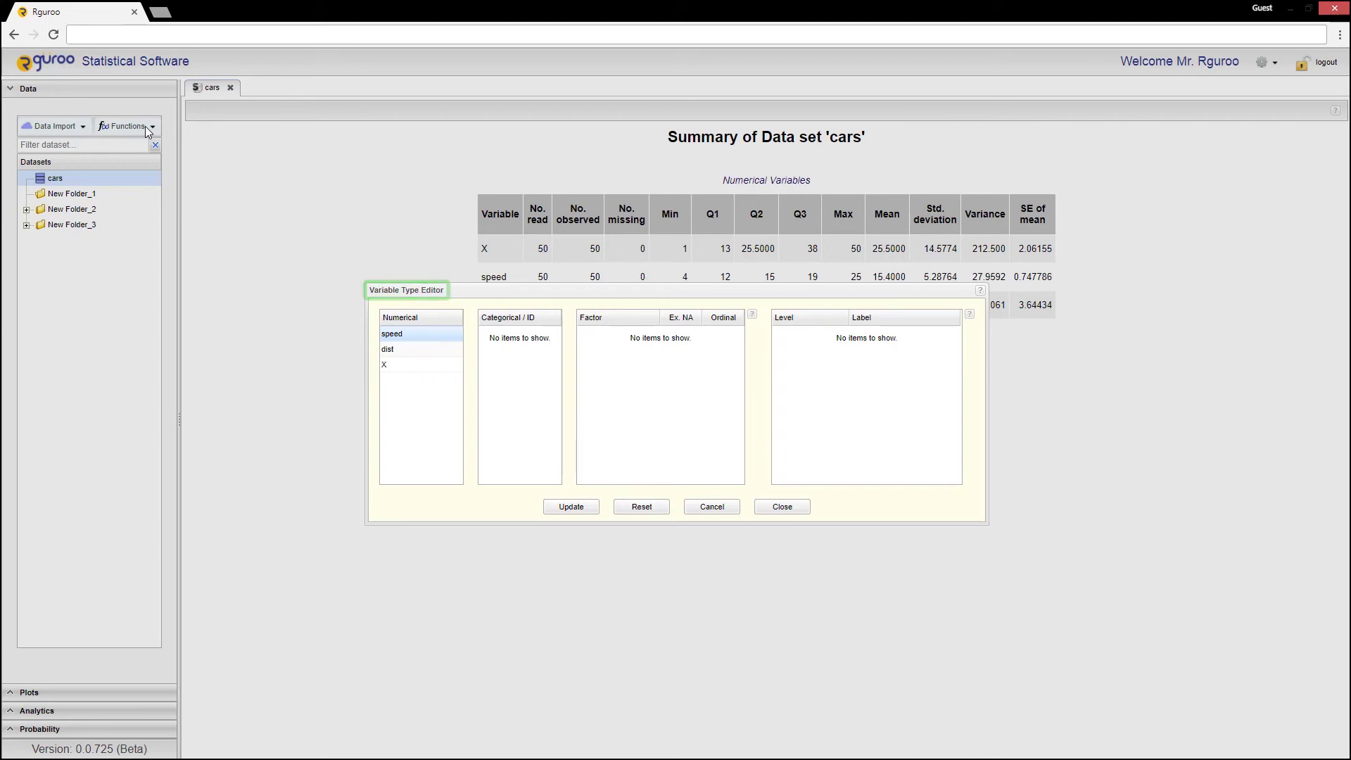
{"action": "left_click", "coordinate": [707, 507]}
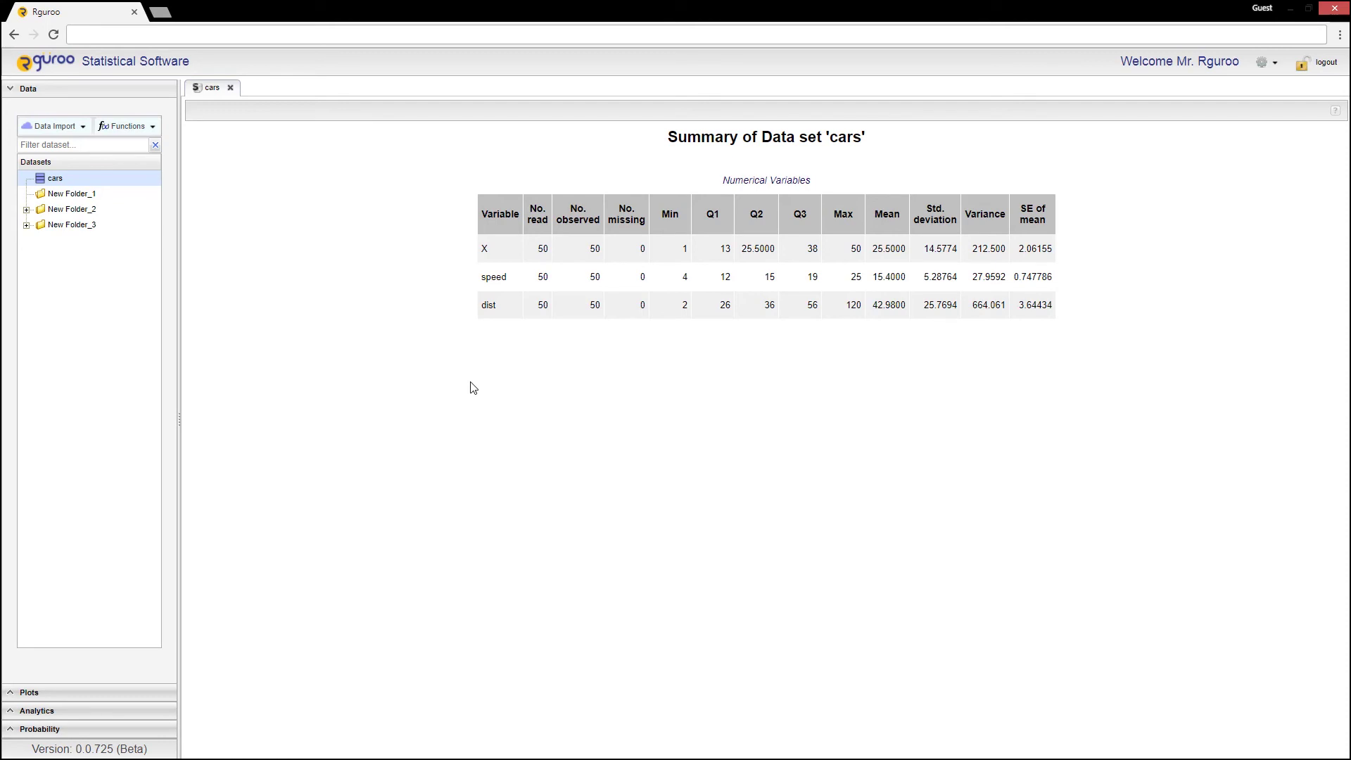
Bring up the cars dataset's context menu, with options such as Rename and Delete.
{"action": "right_click", "coordinate": [79, 182]}
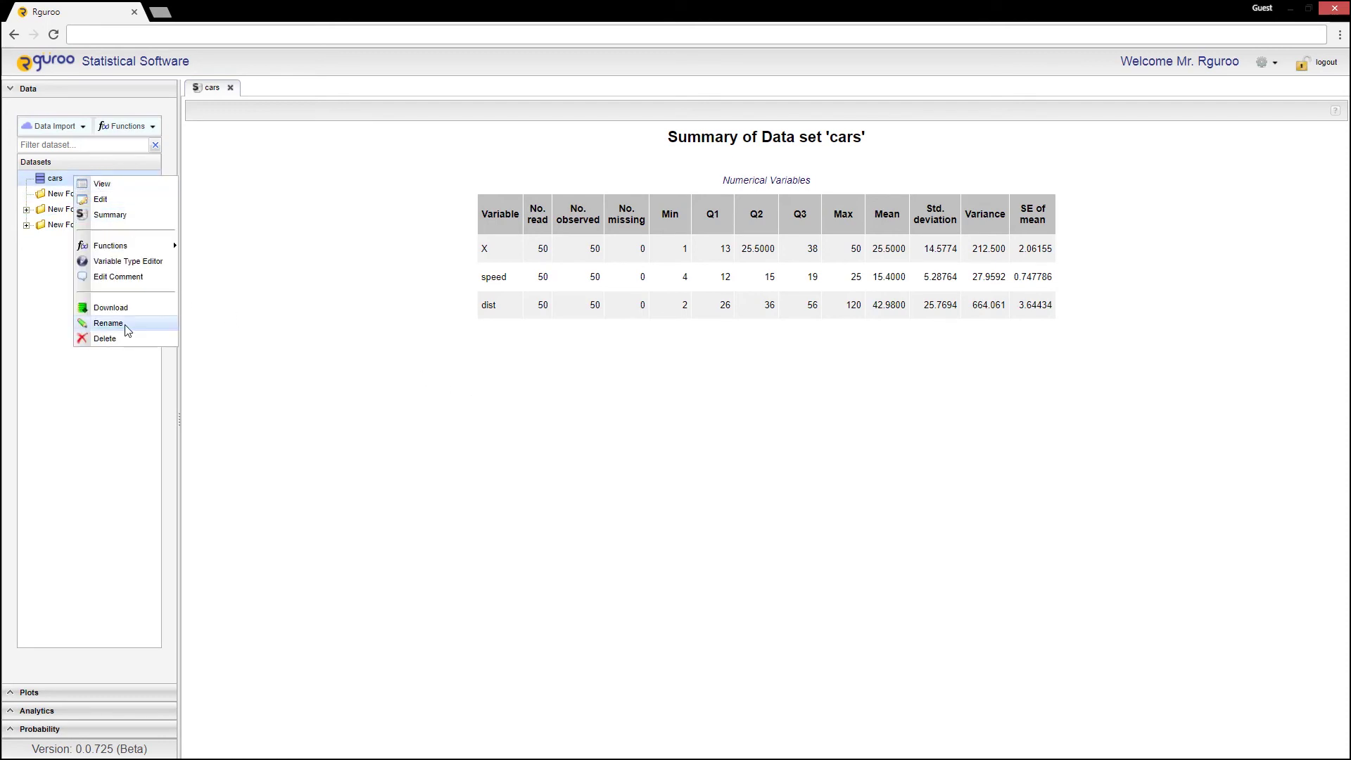